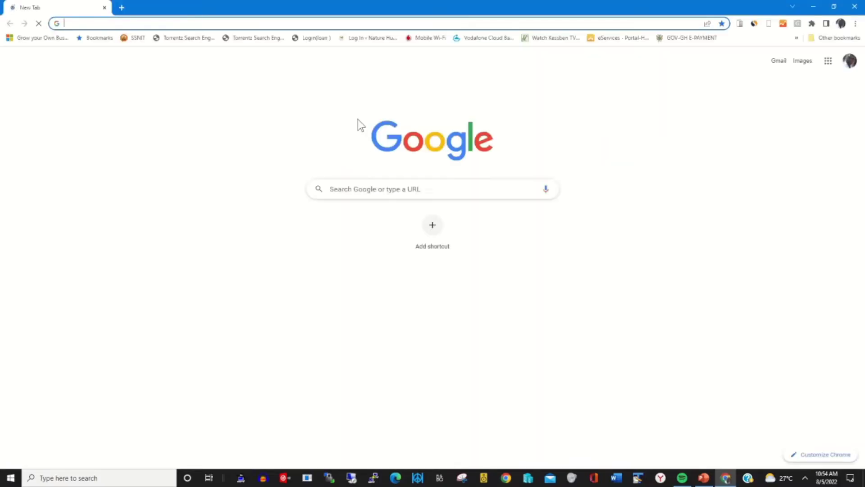
# Enter account.microsoft.com in Chrome's address bar, dropping the autocompleted path.
pyautogui.click(241, 24)
pyautogui.write('account')
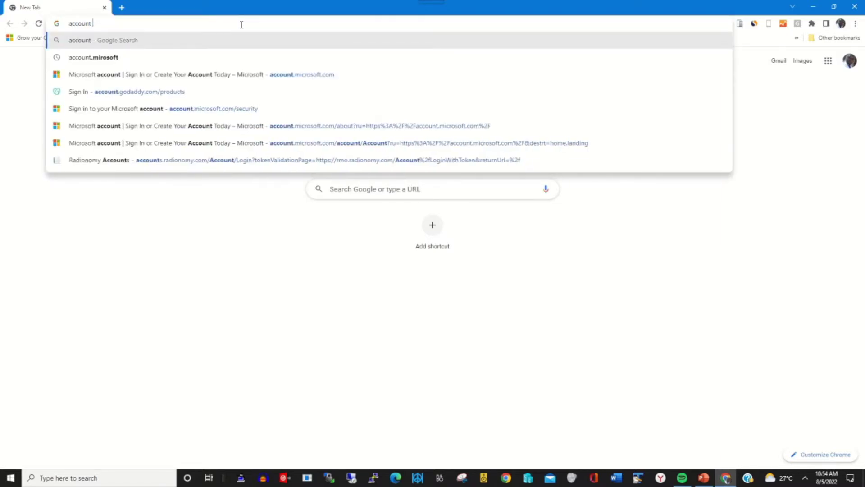
pyautogui.press('BackSpace')
pyautogui.write('.')
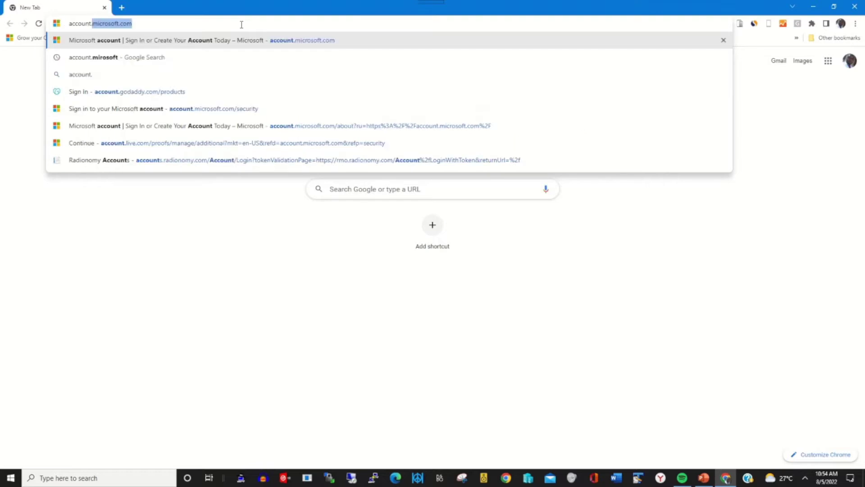
pyautogui.write('microsoft.com')
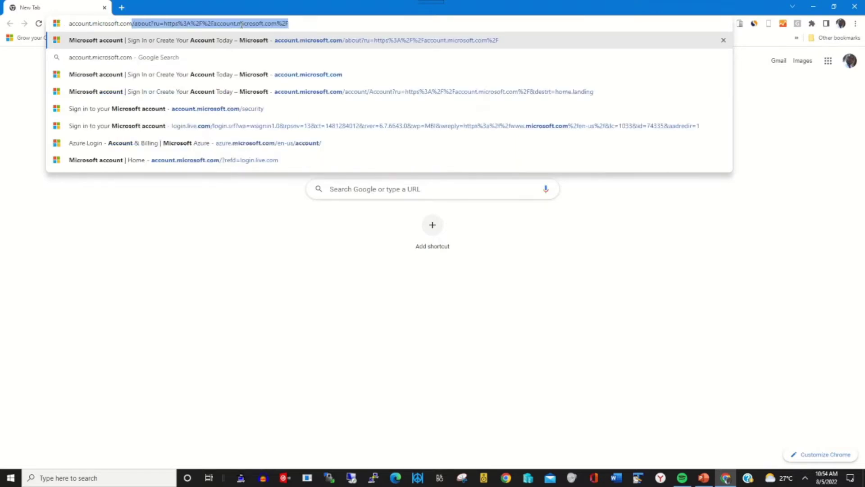
pyautogui.press('Delete')
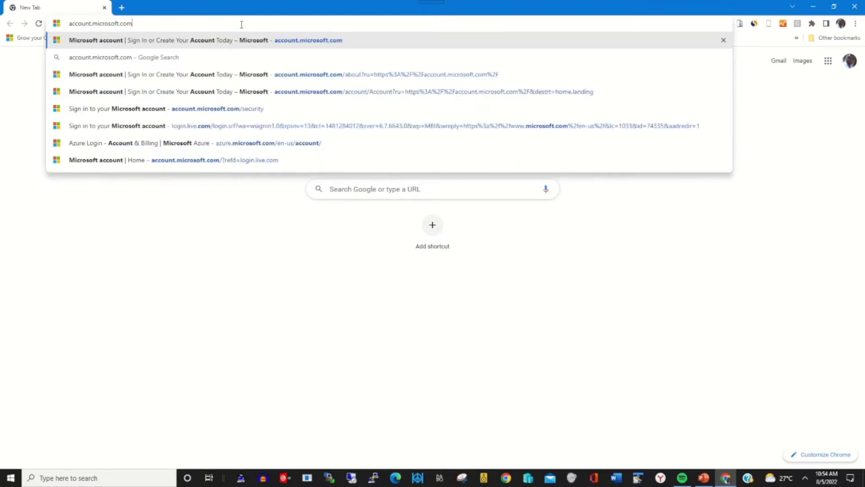
pyautogui.press('Return')
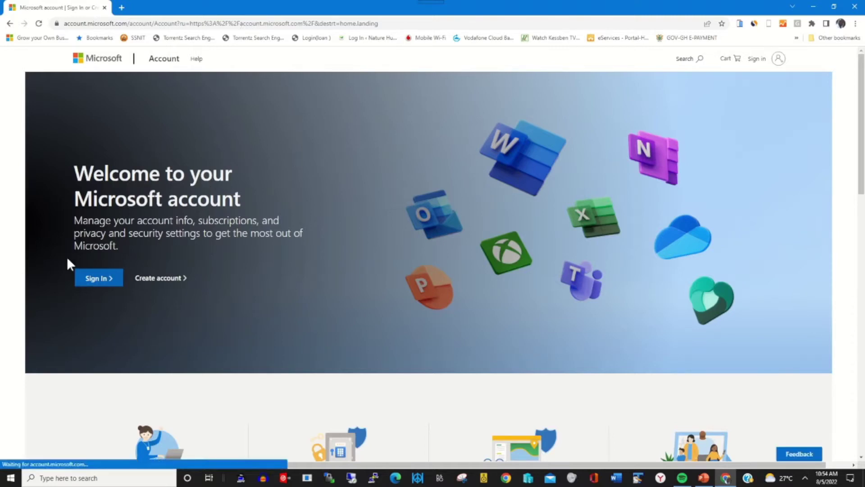
# Sign in with the account e-mail and password to reach the Verify your identity page.
pyautogui.click(94, 280)
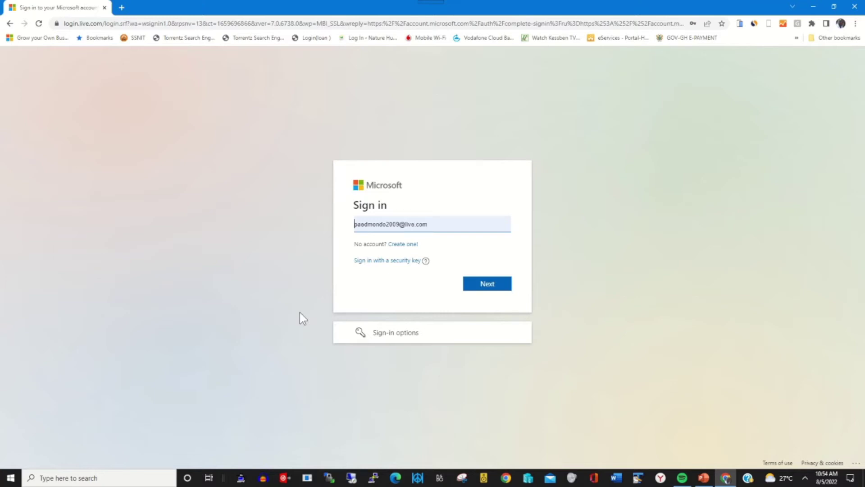
pyautogui.click(493, 283)
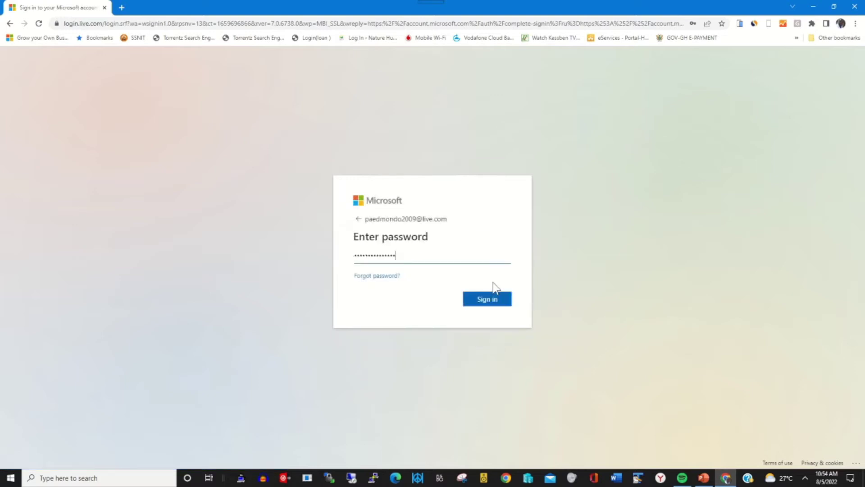
pyautogui.click(490, 304)
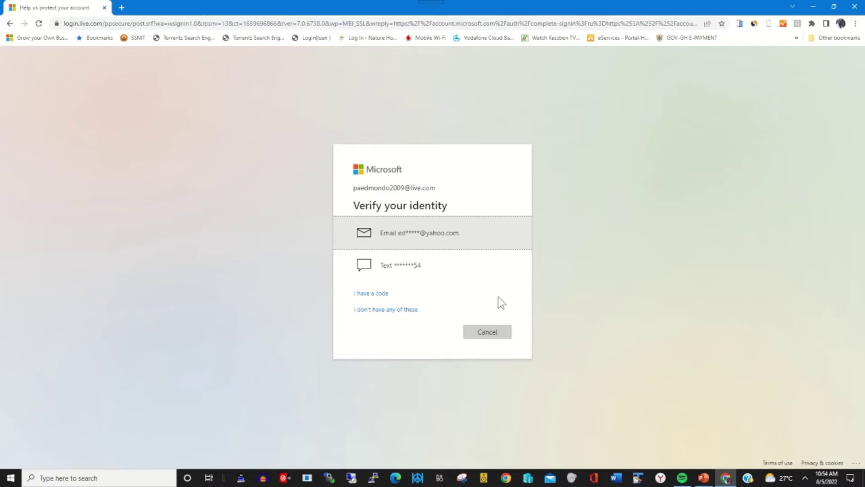
# Choose Email verification, enter the full recovery e-mail address, and send the code.
pyautogui.click(487, 246)
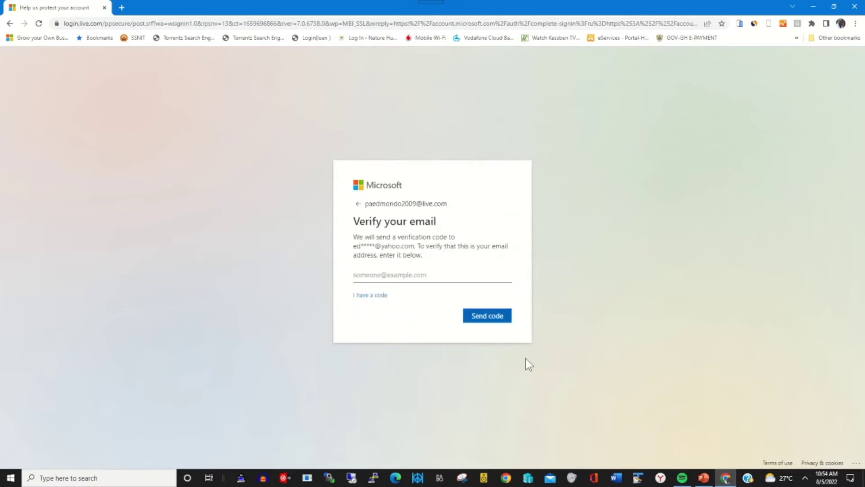
pyautogui.click(373, 277)
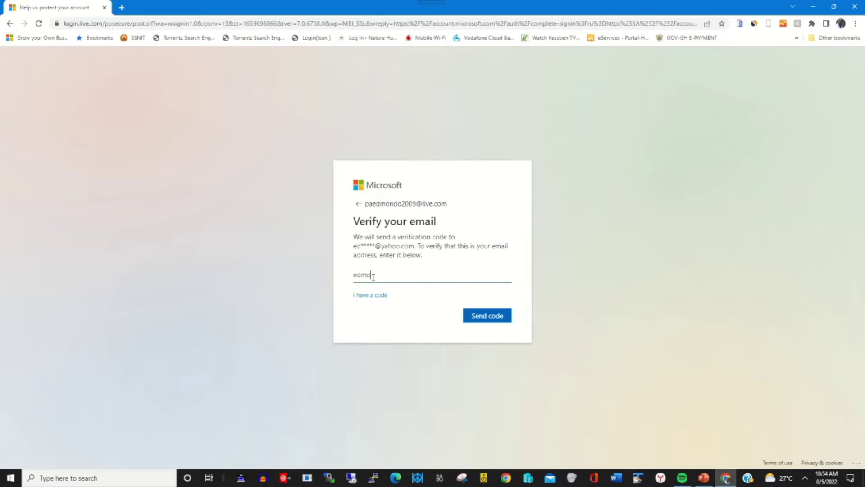
pyautogui.click(492, 317)
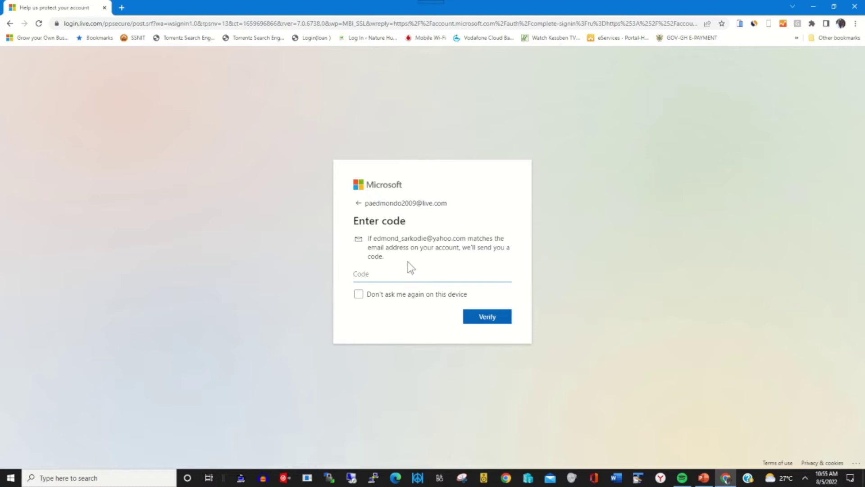
pyautogui.click(121, 7)
# Go to yahoo.com in a new tab and open the Yahoo Mail inbox.
pyautogui.click(131, 25)
pyautogui.write('yahoo.com')
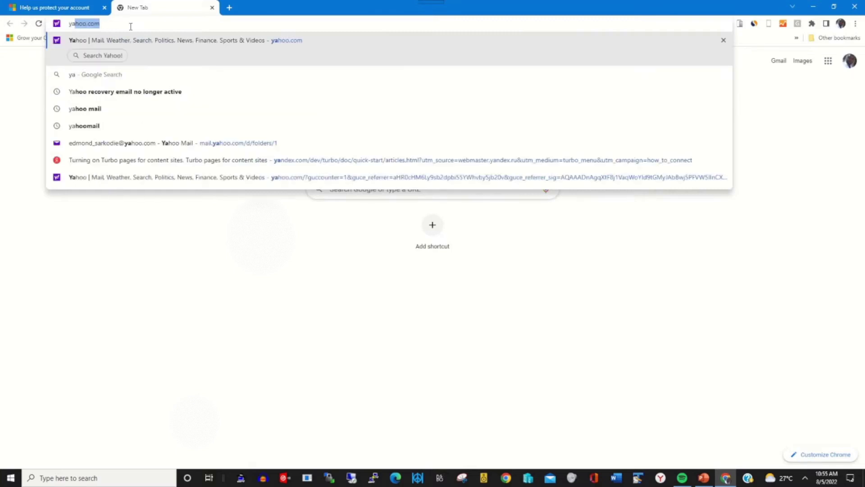
pyautogui.press('Return')
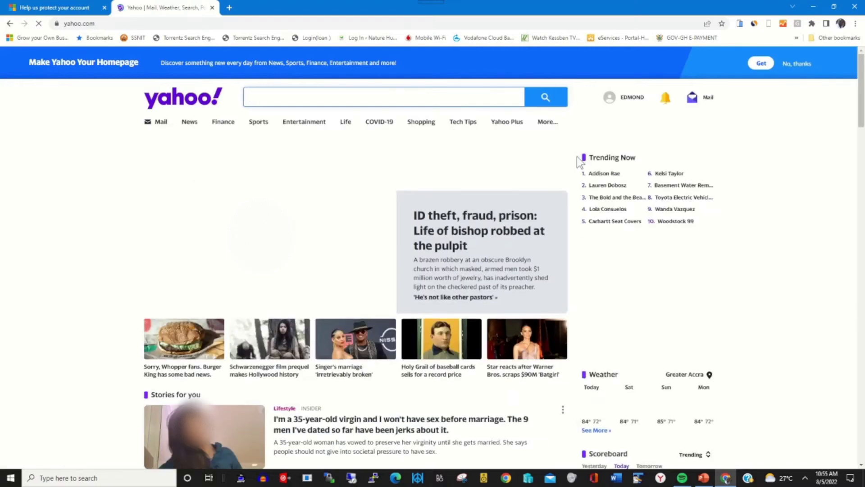
pyautogui.click(708, 102)
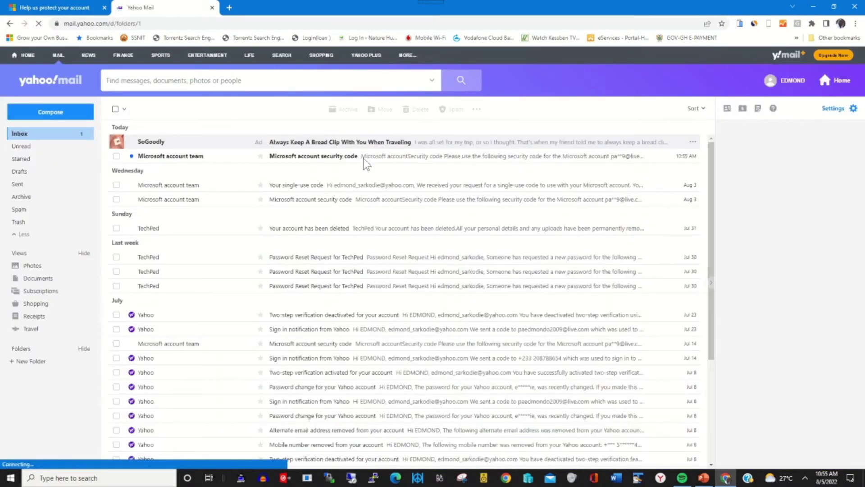
# Open the Microsoft account security code e-mail and copy the code.
pyautogui.click(323, 161)
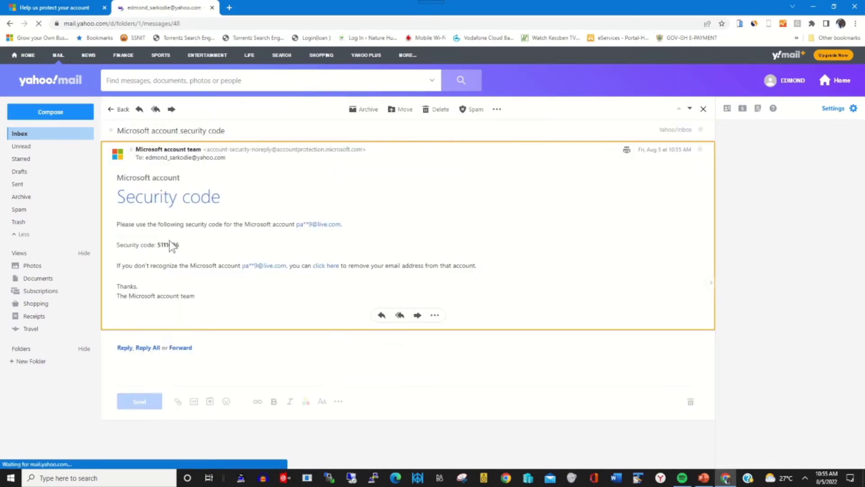
pyautogui.moveTo(161, 245); pyautogui.dragTo(179, 245)
pyautogui.rightClick(174, 246)
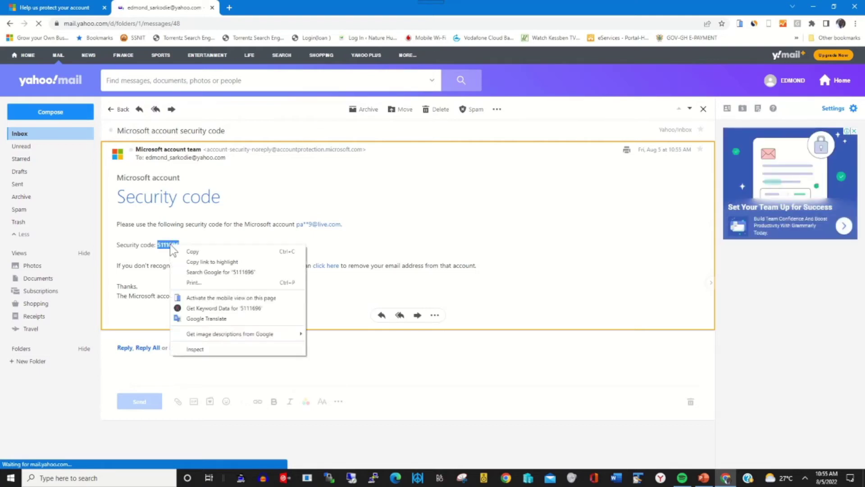
pyautogui.click(190, 251)
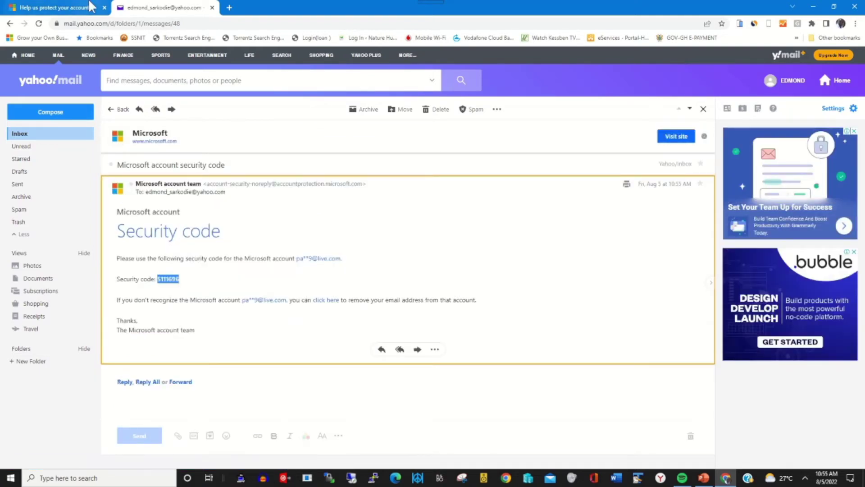
pyautogui.click(63, 8)
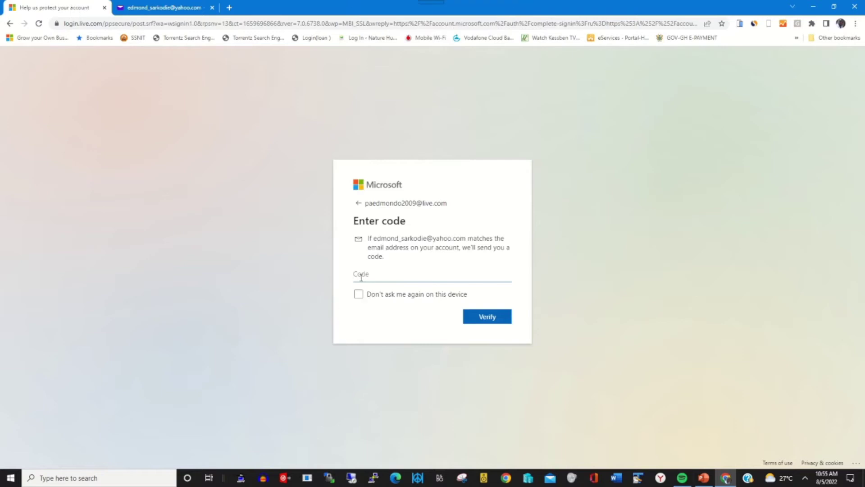
# Paste the security code, verify it, and choose Yes to stay signed in.
pyautogui.hotkey('ctrl', 'v')
pyautogui.click(491, 318)
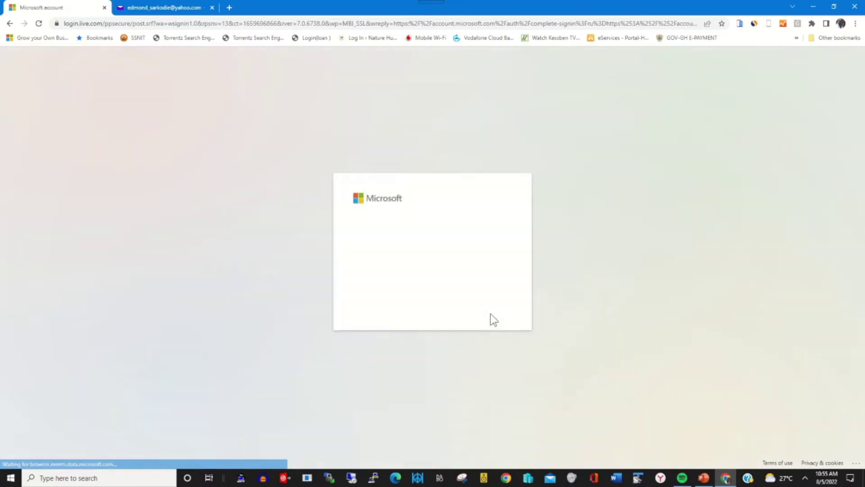
pyautogui.click(496, 304)
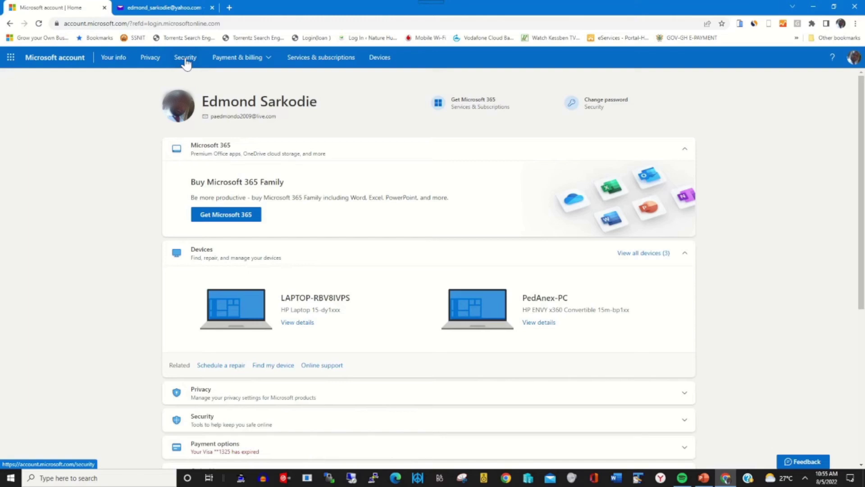
# Go to the Security page and open Advanced security options via Get started.
pyautogui.click(185, 60)
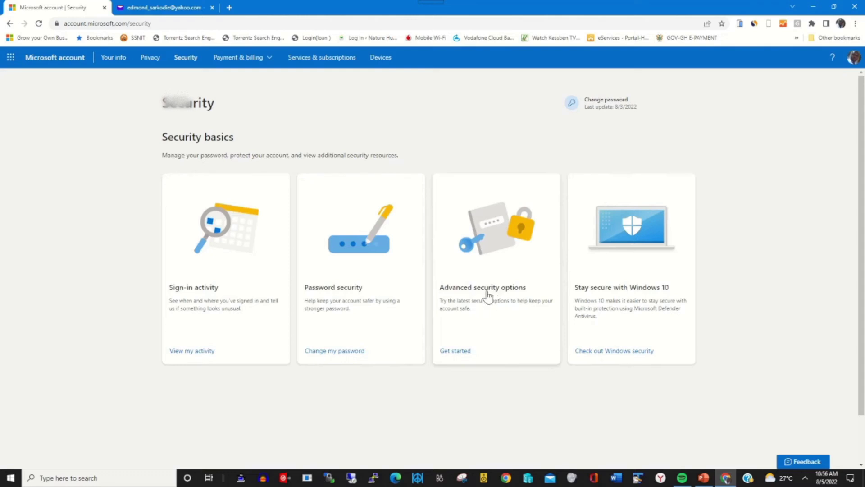
pyautogui.click(462, 354)
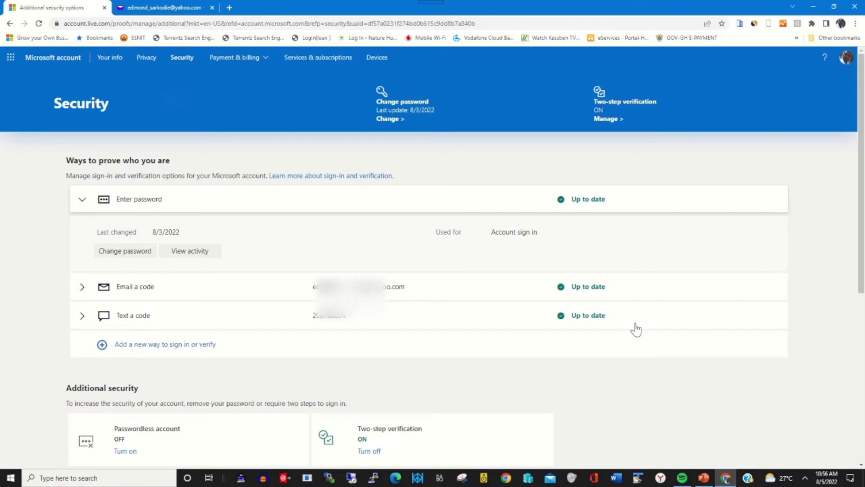
# Turn off Two-step verification under Additional security and confirm with Yes.
pyautogui.scroll(-3, 440, 293)
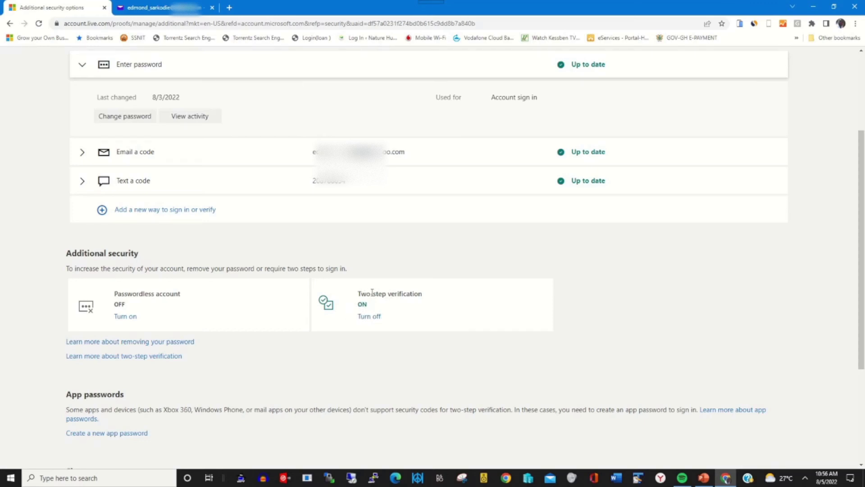
pyautogui.click(369, 317)
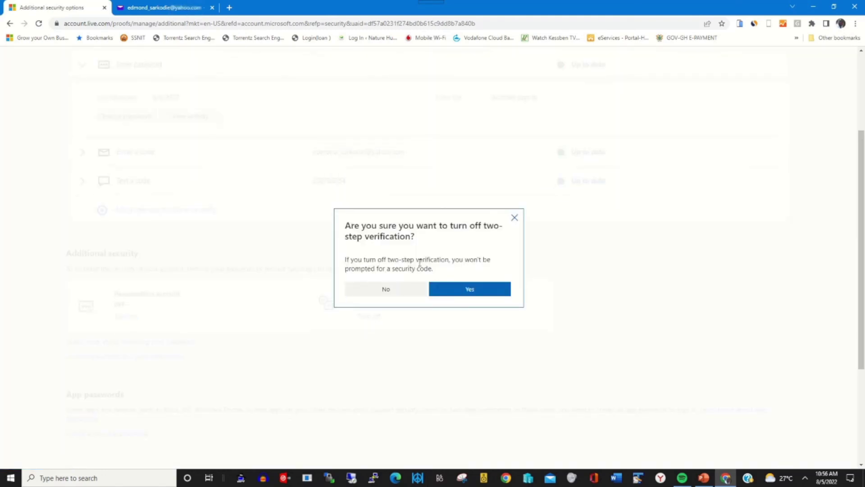
pyautogui.click(472, 292)
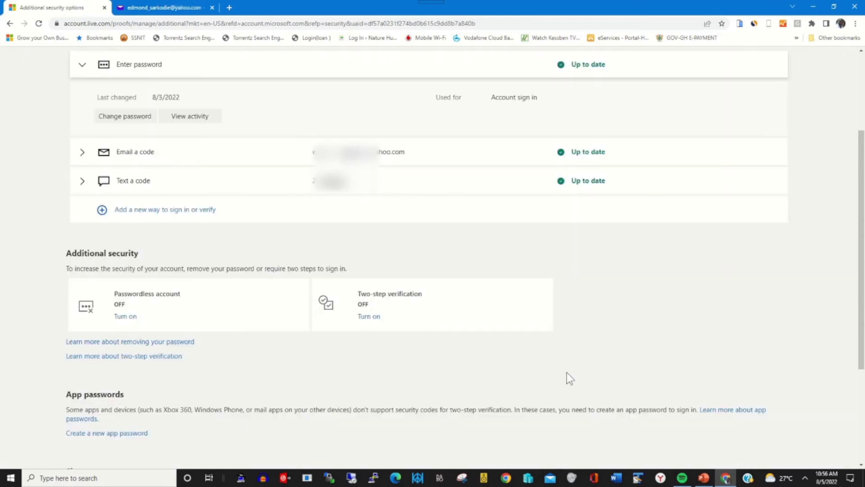